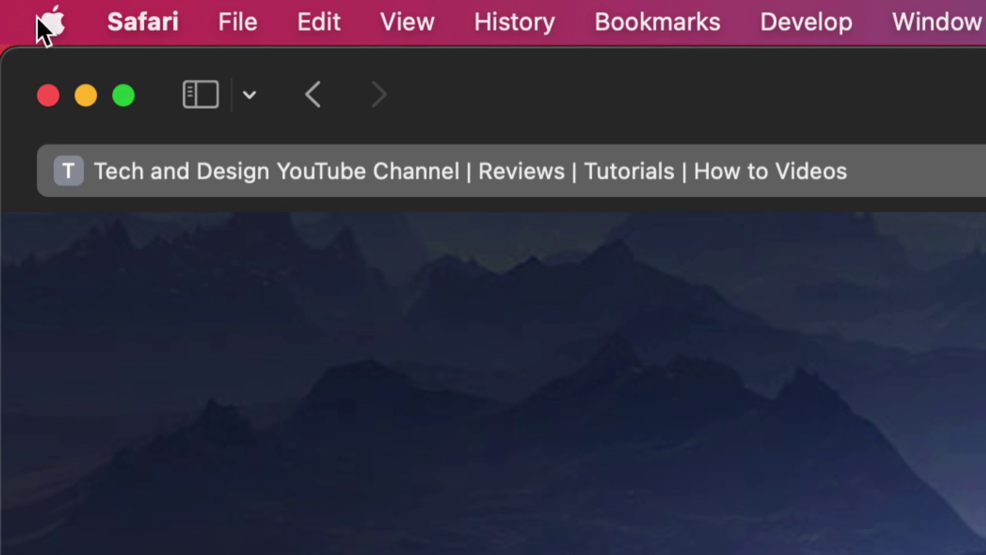
Open the App Store from the Apple menu to its Updates page listing 4 updates
left_click(50, 22)
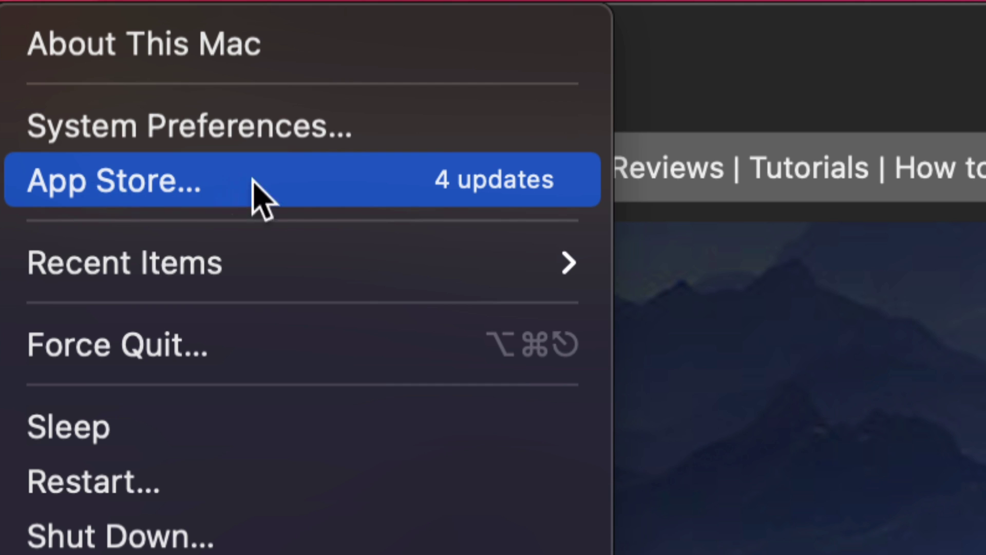
left_click(172, 187)
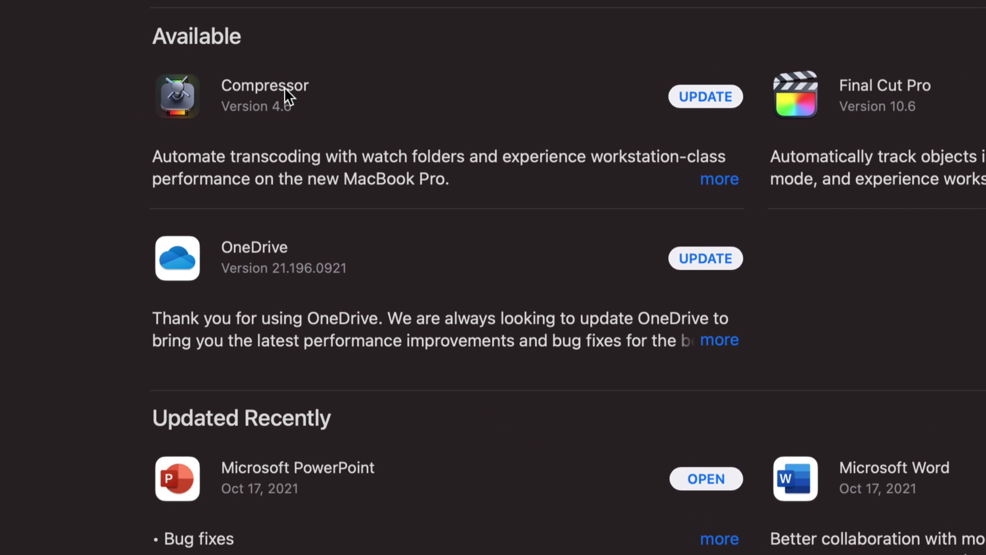
Start the updates for Compressor, Final Cut Pro, GarageBand and OneDrive
left_click(698, 99)
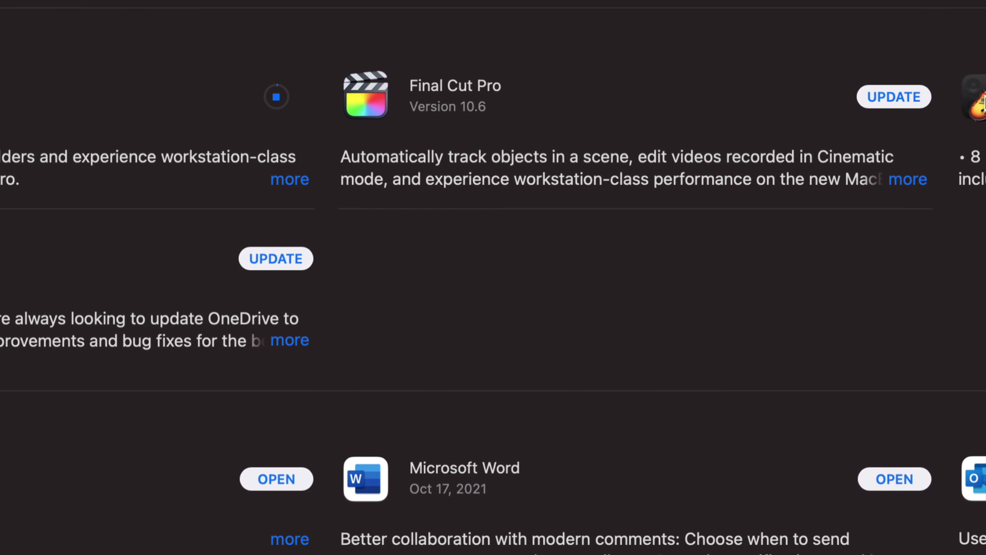
left_click(892, 97)
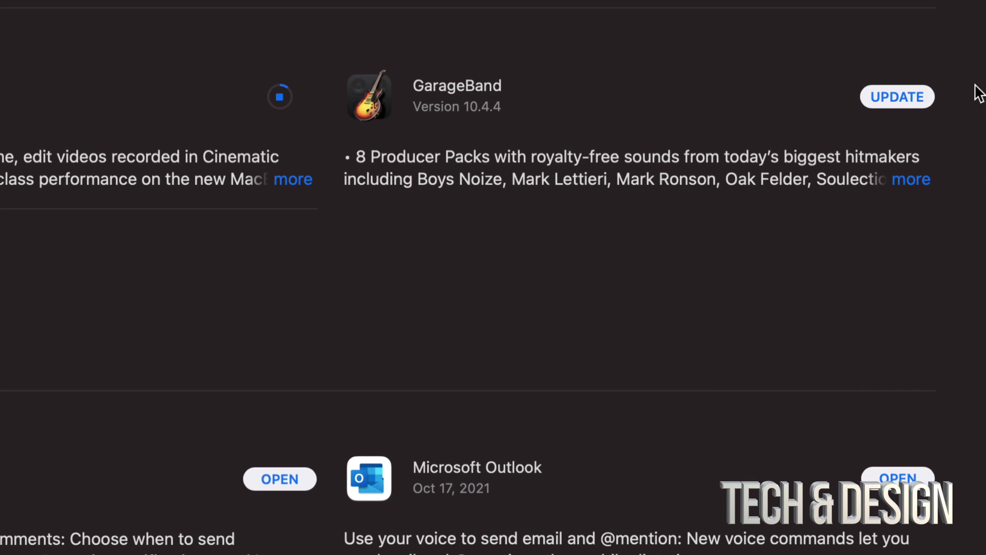
left_click(902, 98)
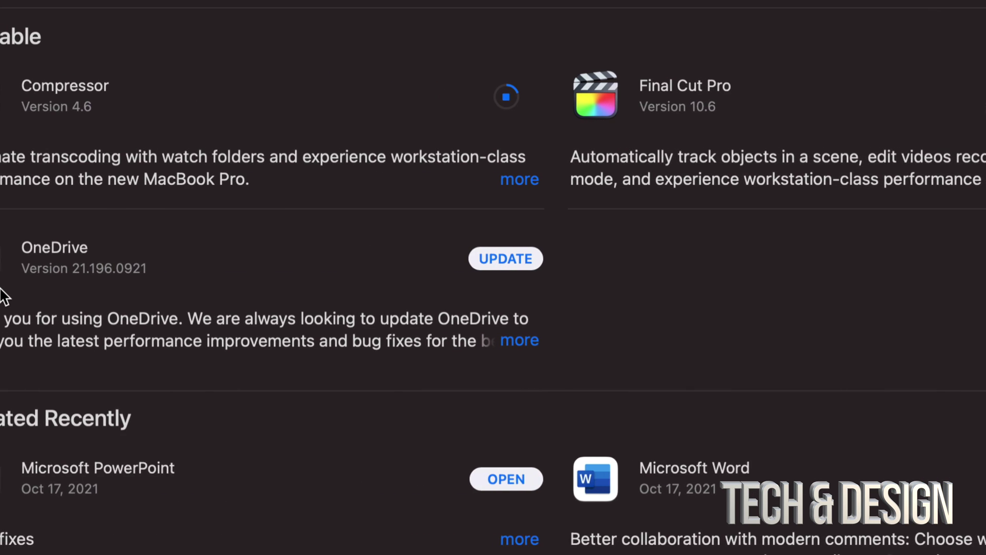
left_click(605, 258)
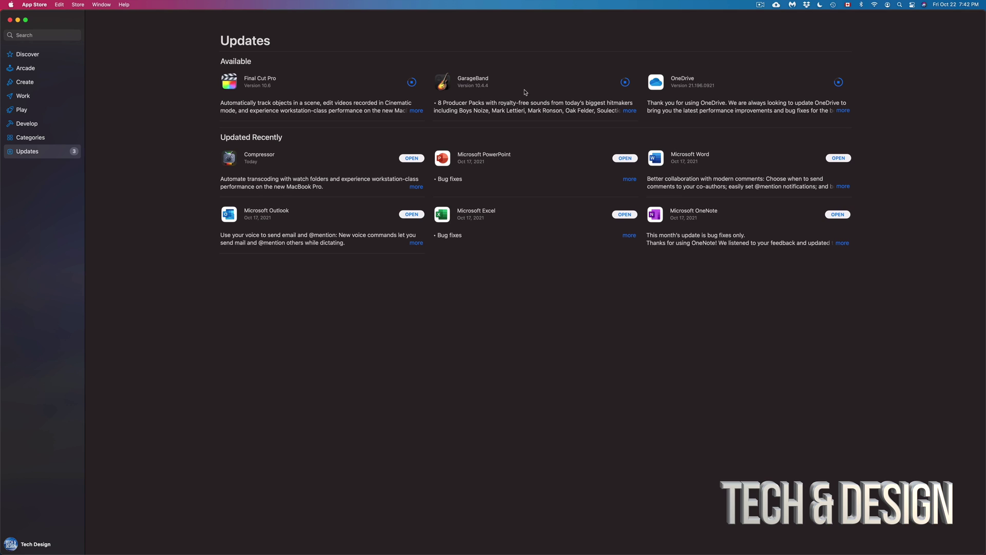
left_click(416, 112)
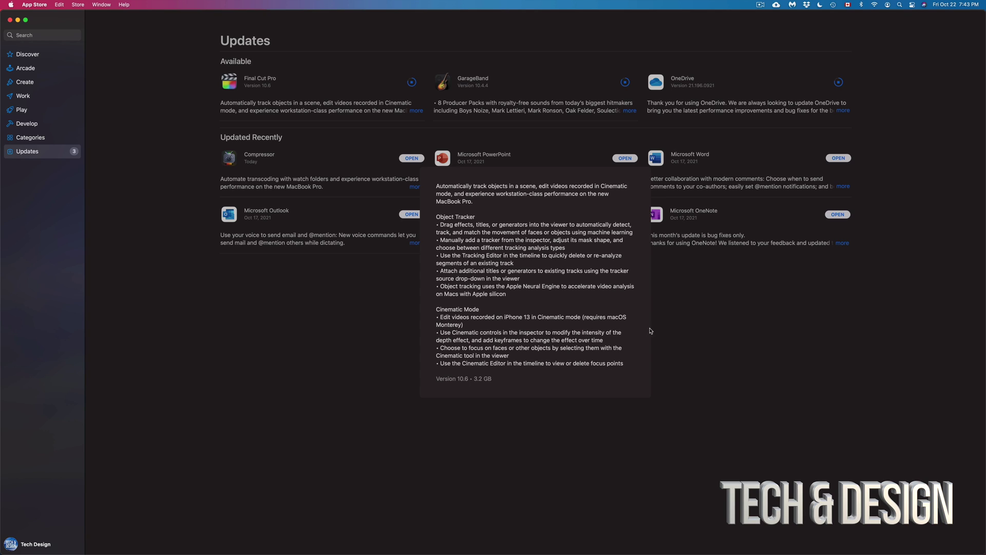
left_click(760, 336)
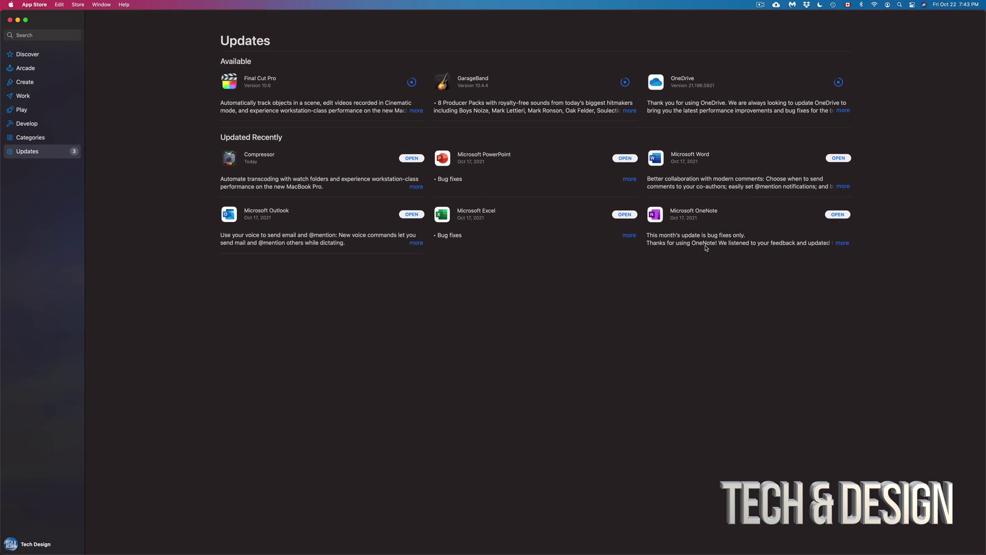
left_click(629, 111)
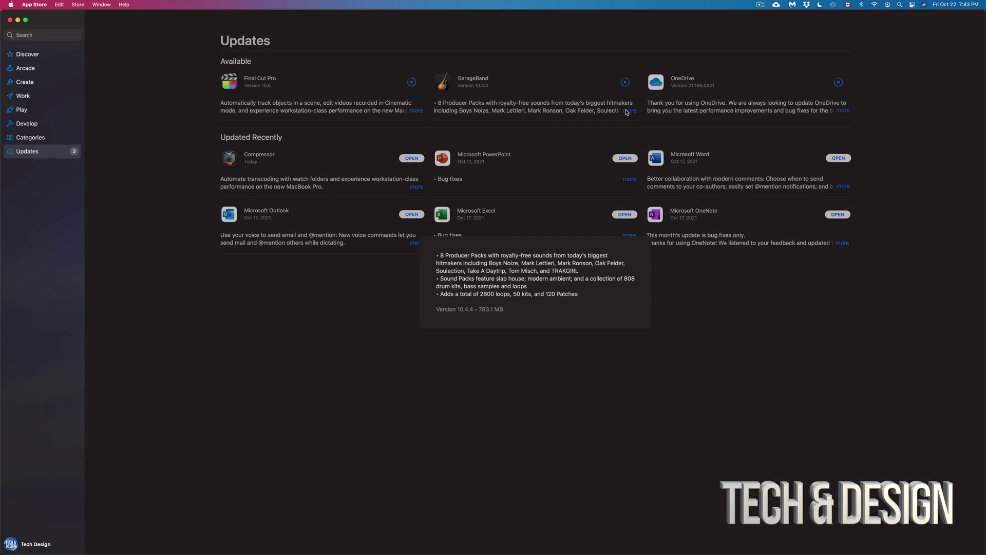
left_click(722, 317)
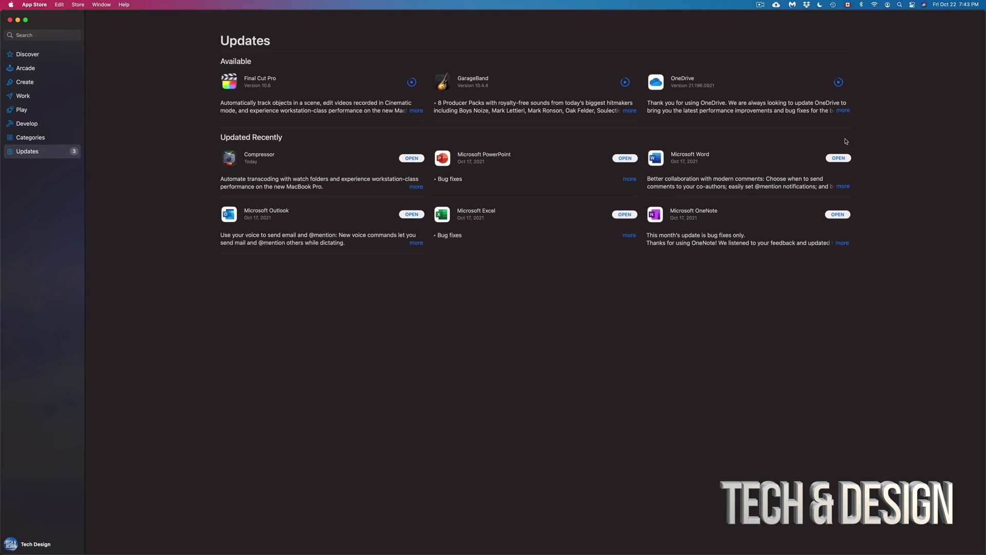
left_click(845, 111)
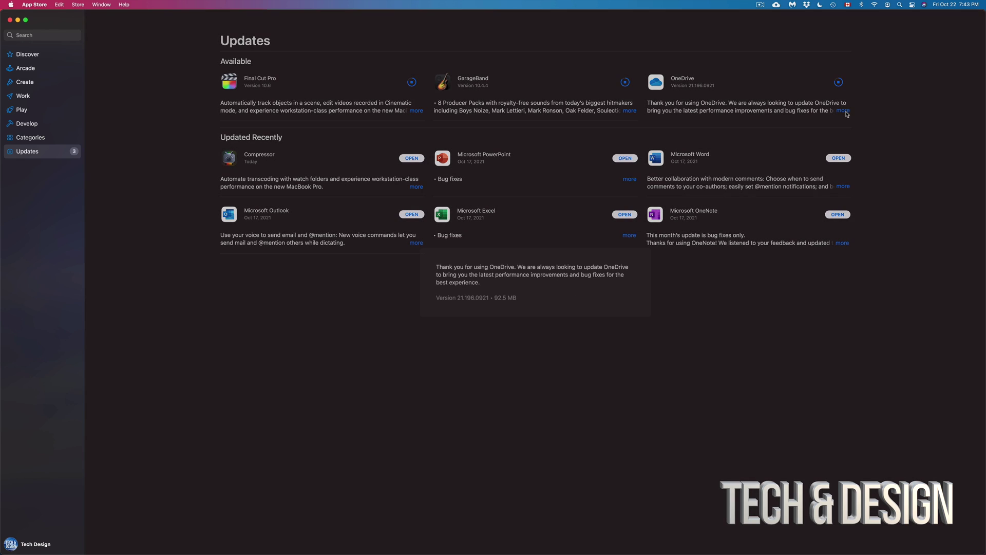
left_click(717, 338)
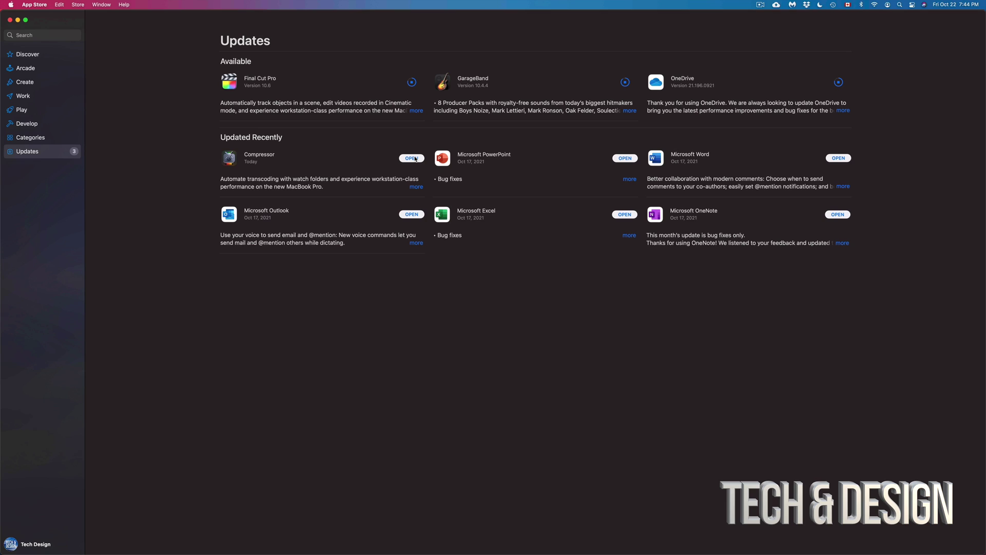
Open the updated Compressor, continue past What's New, and move its window up-left
left_click(415, 159)
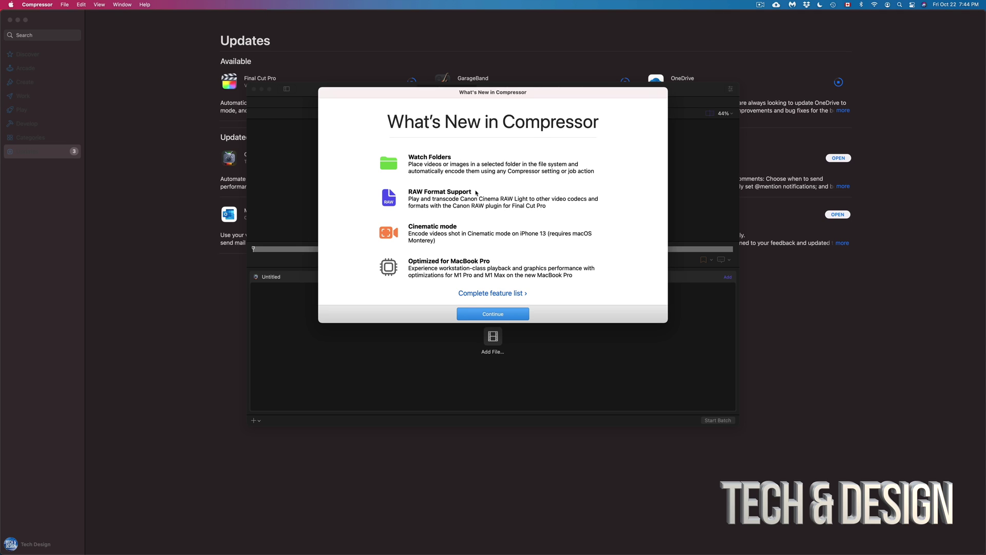
left_click(487, 317)
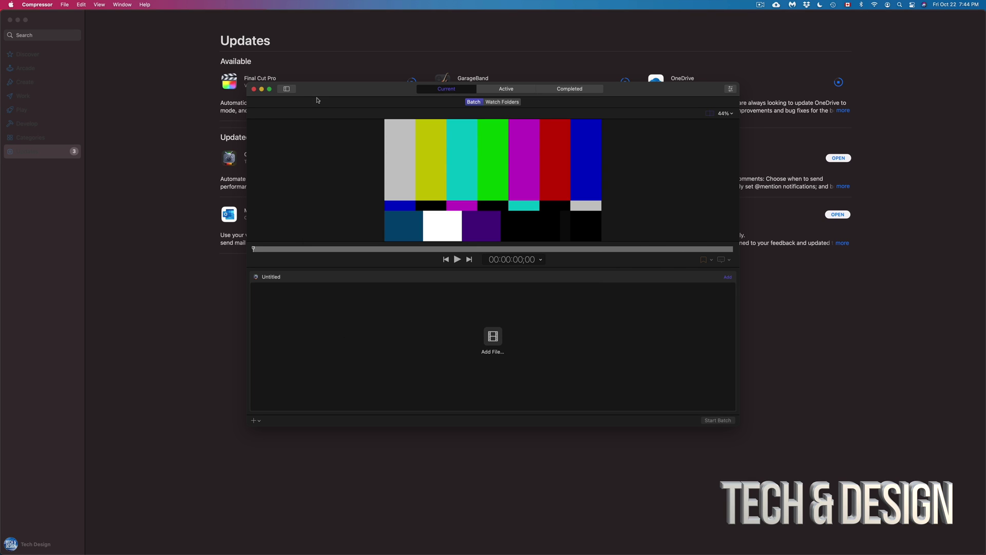
left_click_drag(316, 100, 185, 74)
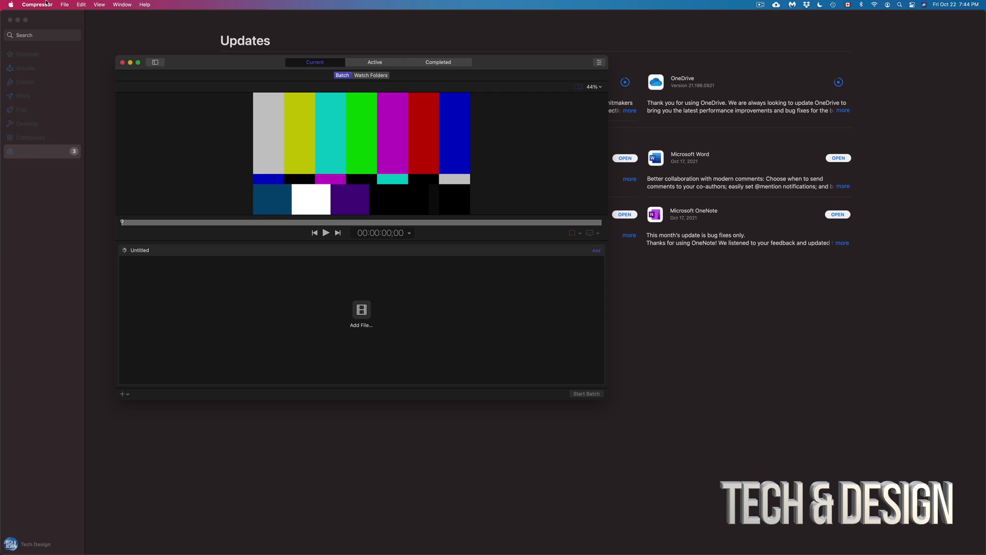
Launch the updated GarageBand, choose Use New key commands, and continue past the features overview
left_click(665, 340)
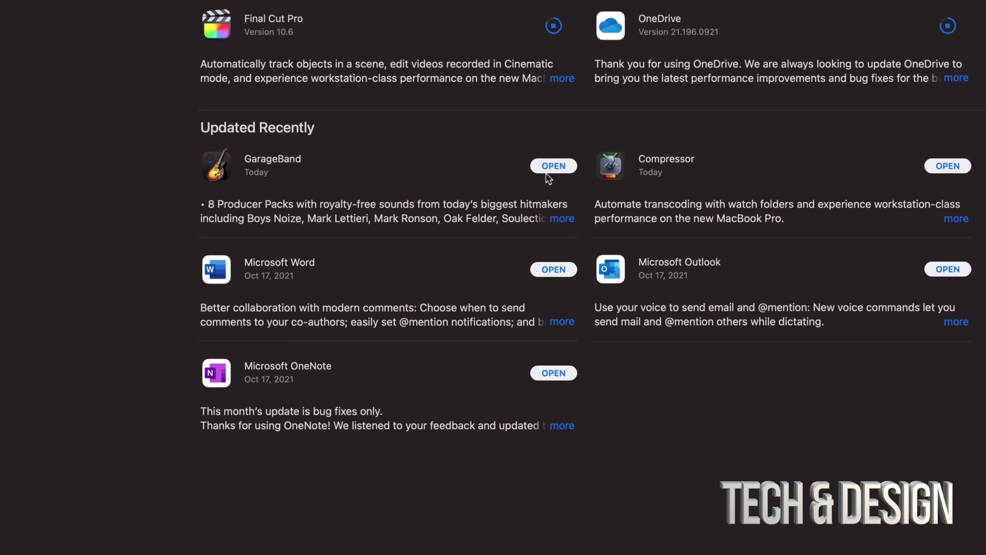
left_click(545, 167)
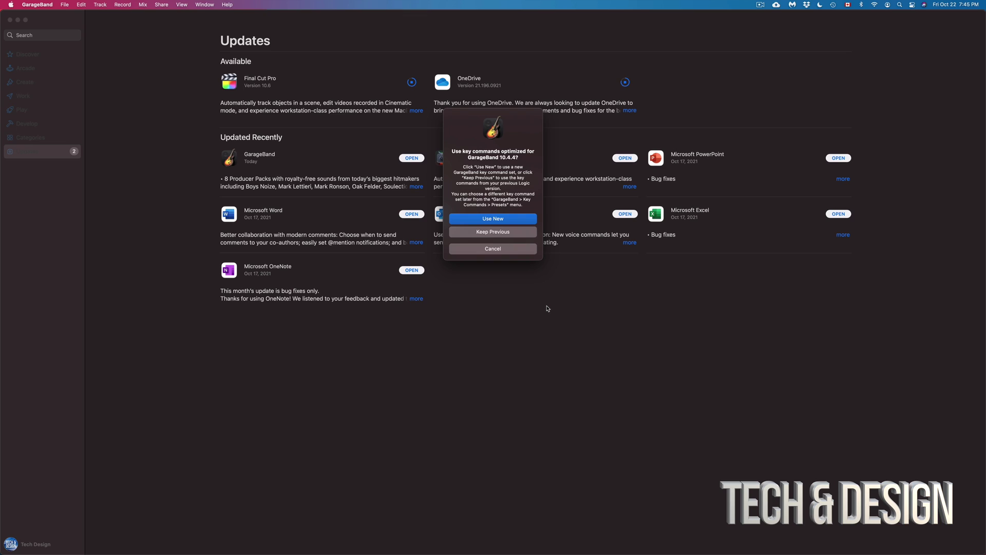
left_click(498, 220)
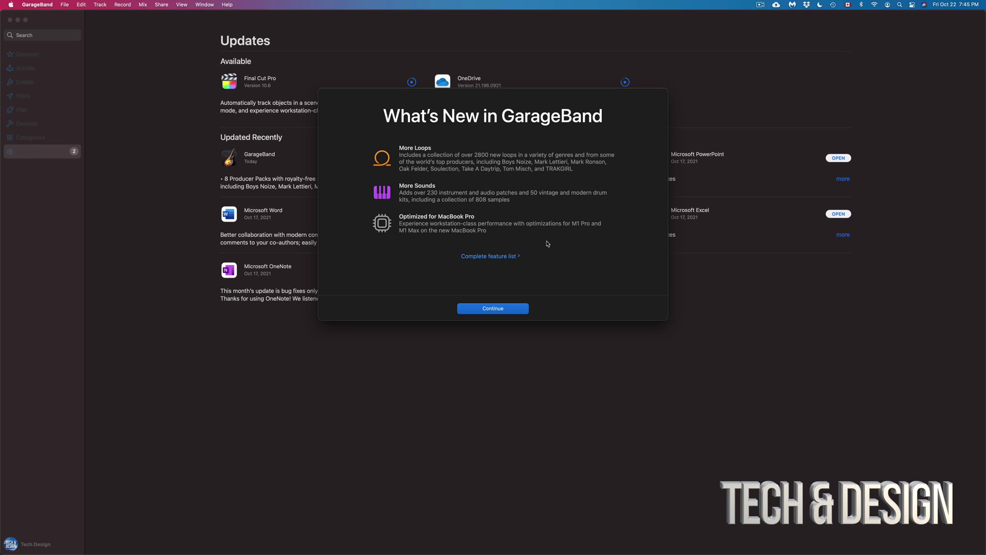
left_click(483, 309)
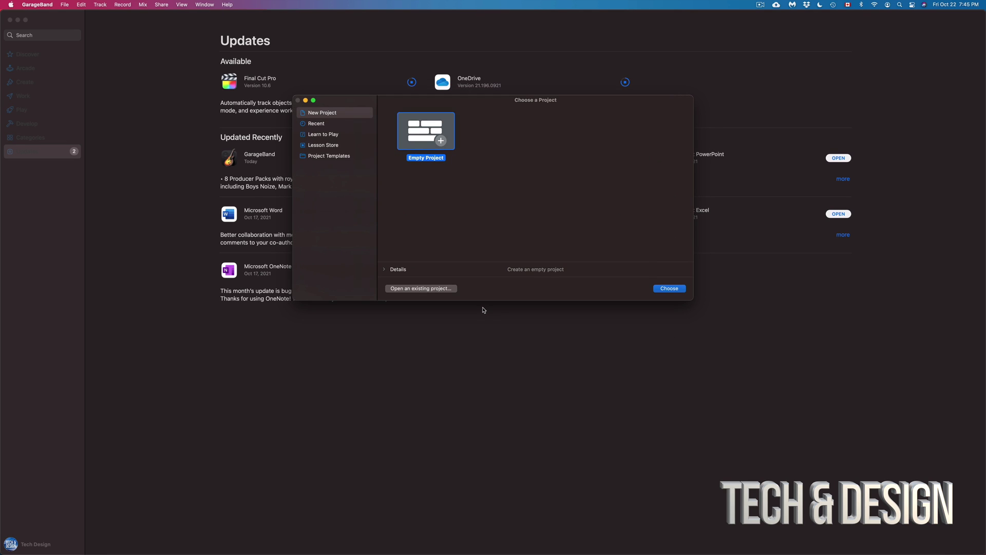
Move the Choose a Project window lower, then quit GarageBand
left_click_drag(372, 101, 361, 216)
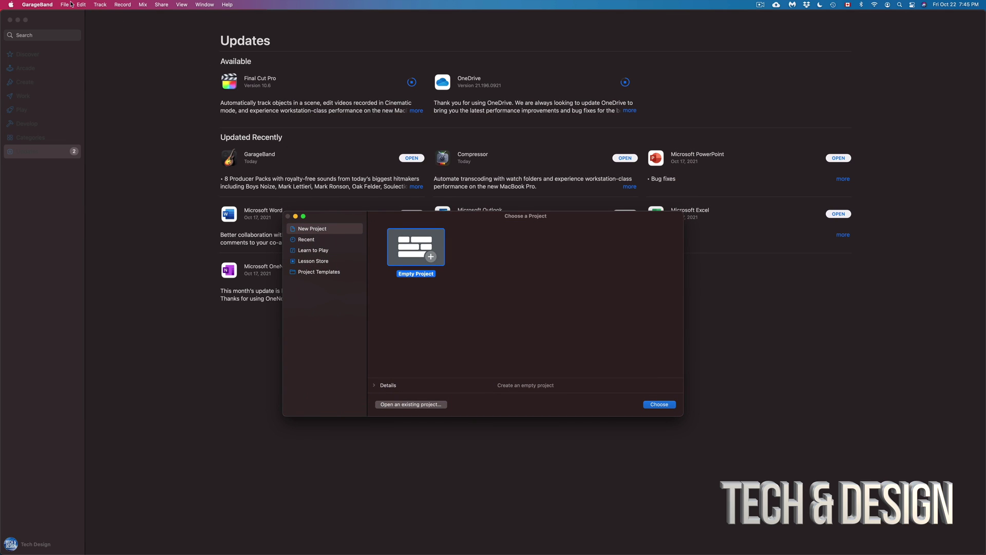
left_click(43, 4)
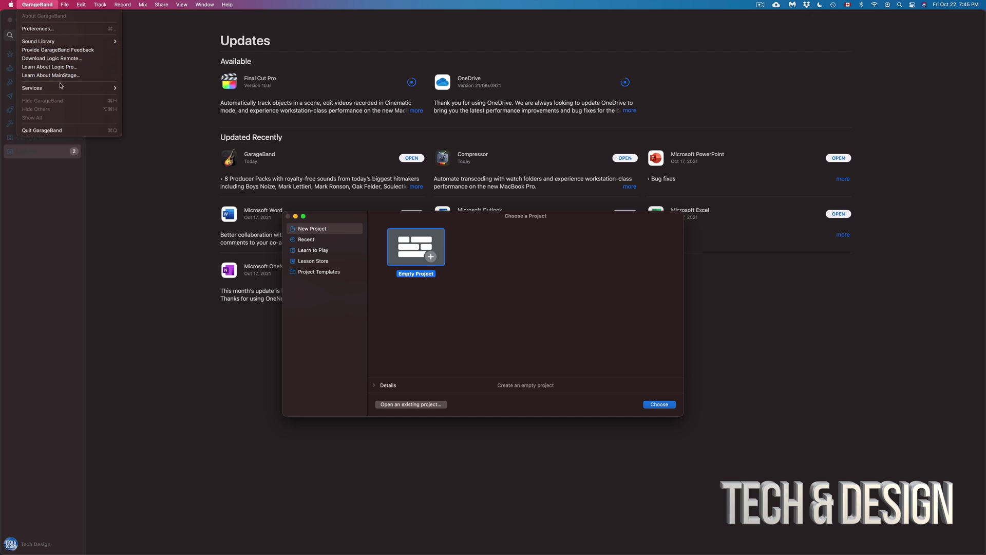
left_click(74, 131)
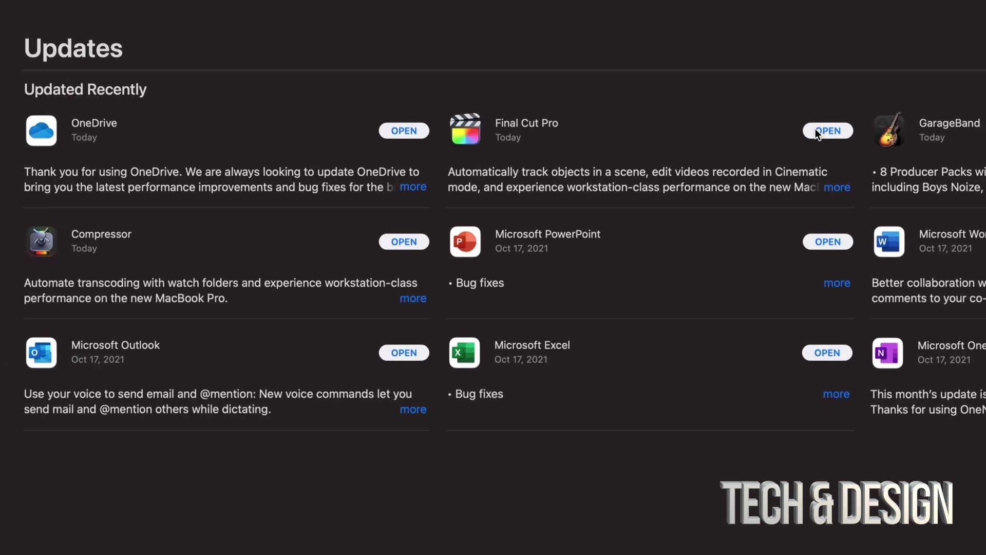
Open the updated Final Cut Pro and continue past its What's New window
left_click(619, 83)
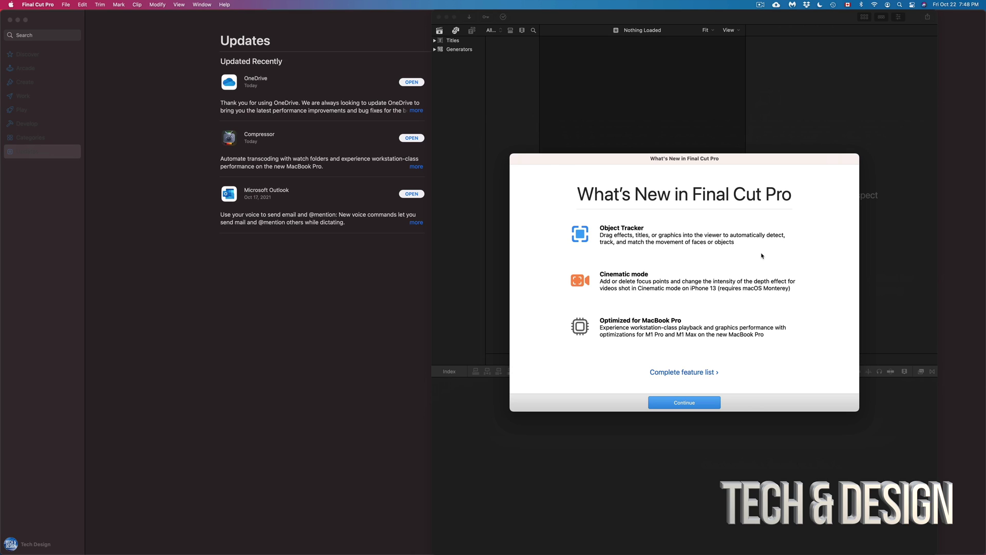
left_click(686, 402)
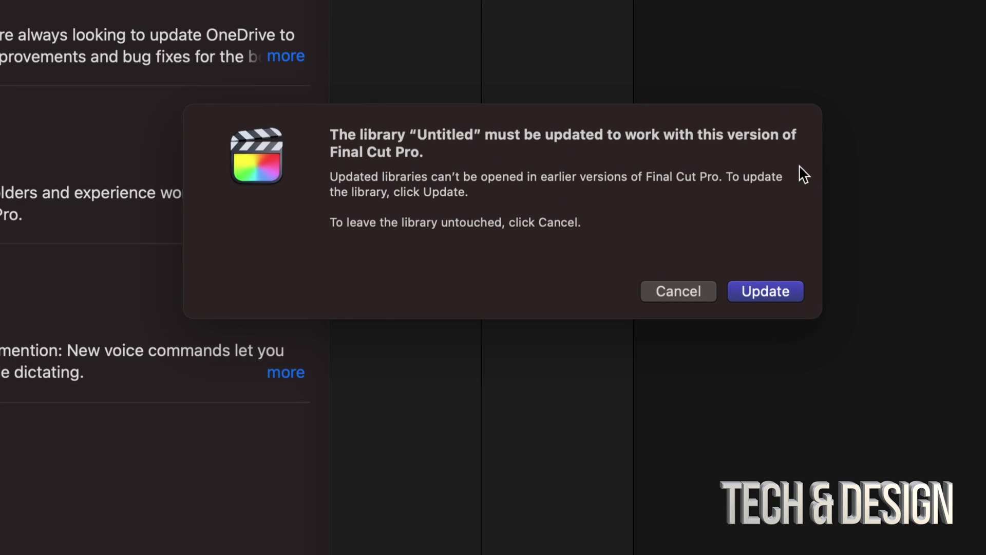
Update the Untitled library, then bring up the Final Cut Pro Dock icon's menu
left_click(769, 290)
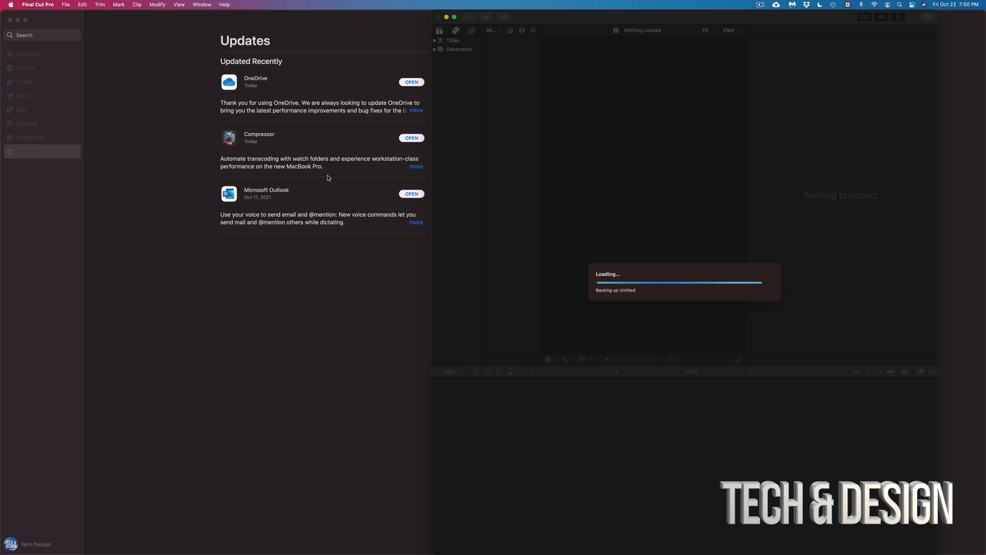
mouse_move(475, 552)
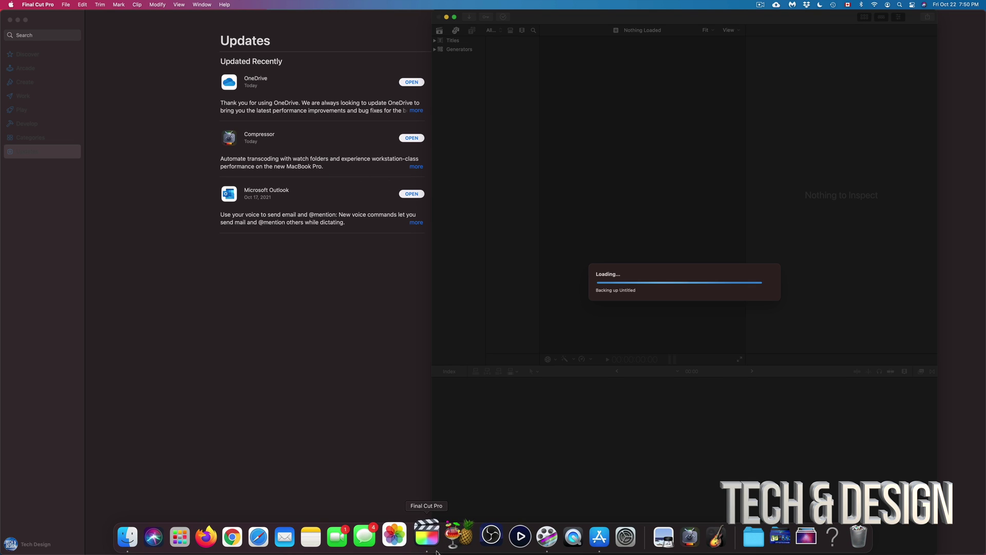
right_click(430, 546)
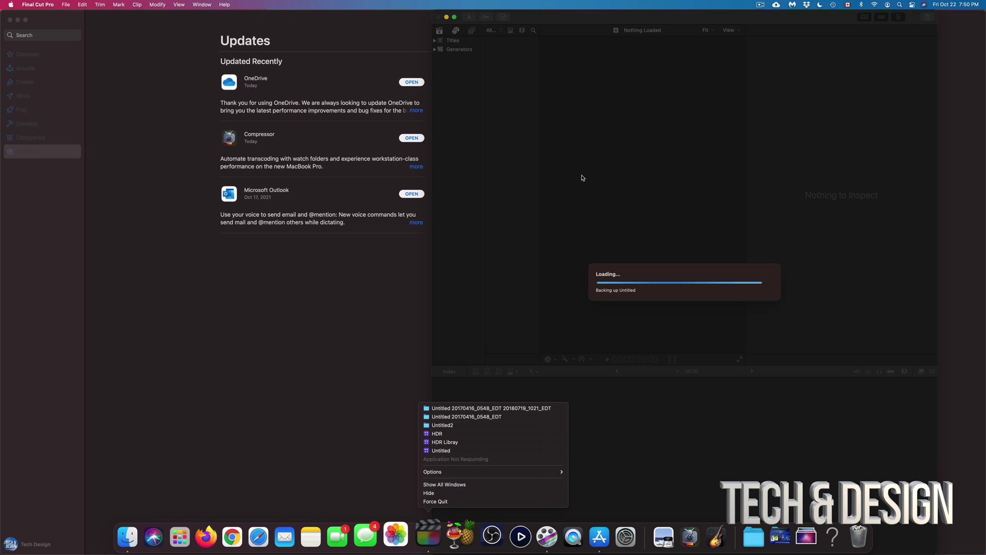
Close the Dock menu without force quitting, update the HDR Library, and show Inspector and Libraries sidebar
left_click(519, 142)
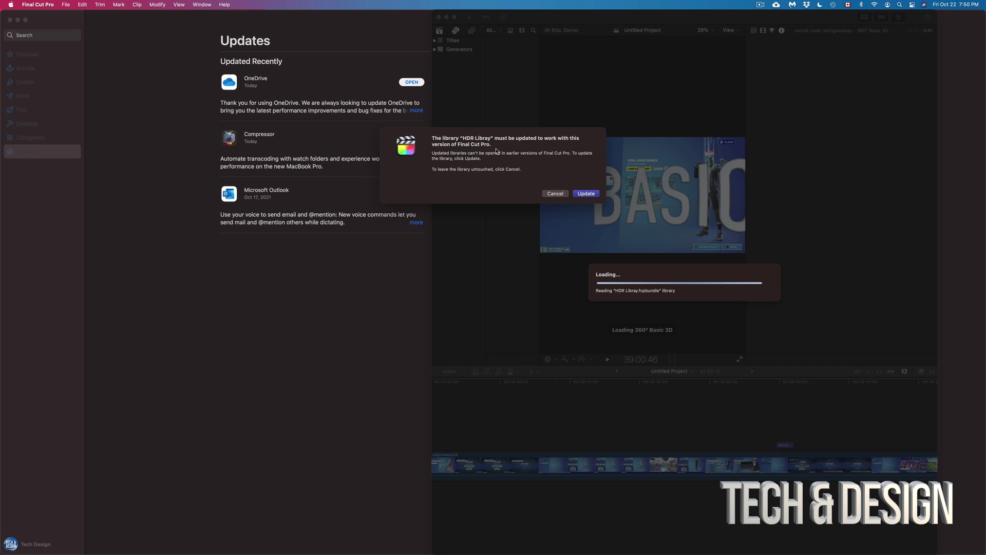
left_click(588, 193)
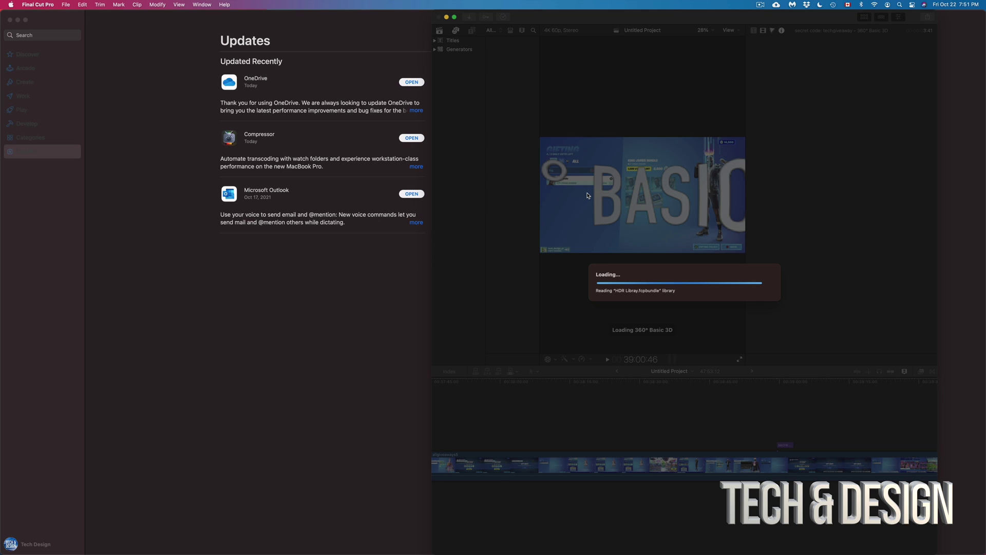
key("super+4")
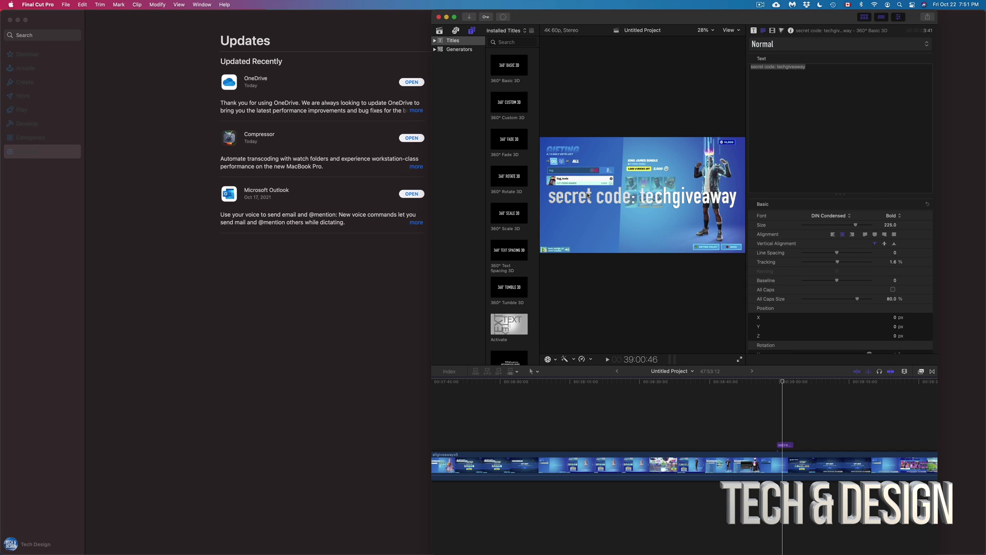
left_click_drag(432, 195, 247, 196)
left_click(255, 31)
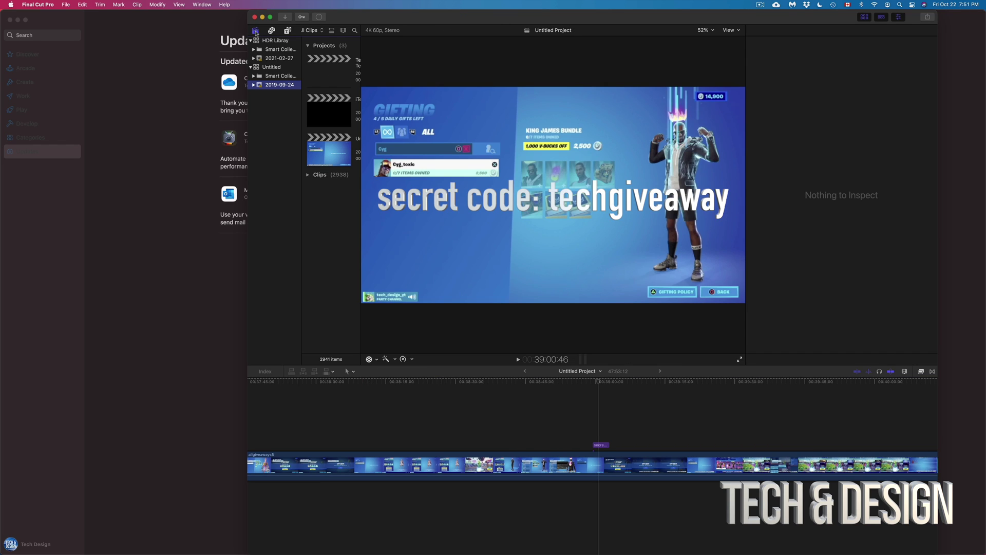
left_click_drag(397, 17, 319, 6)
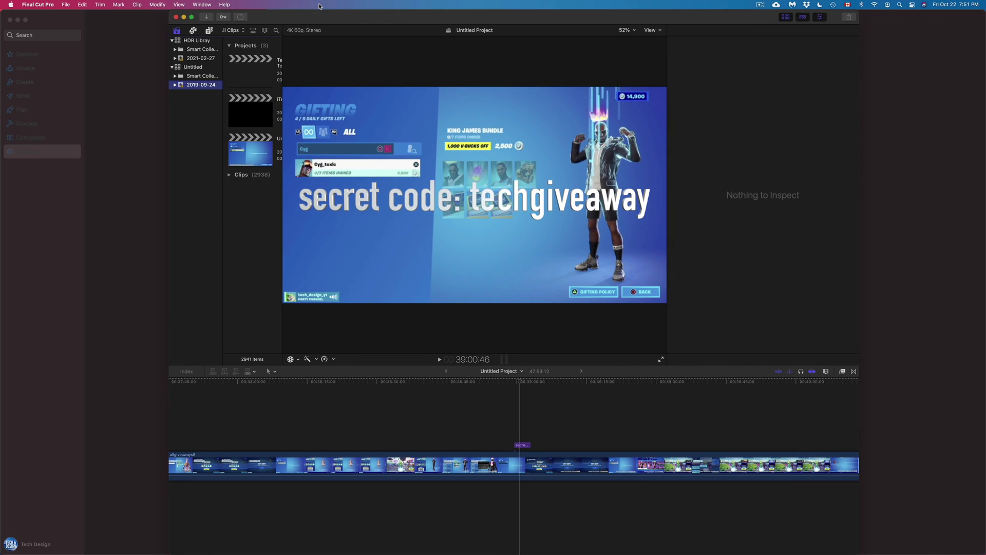